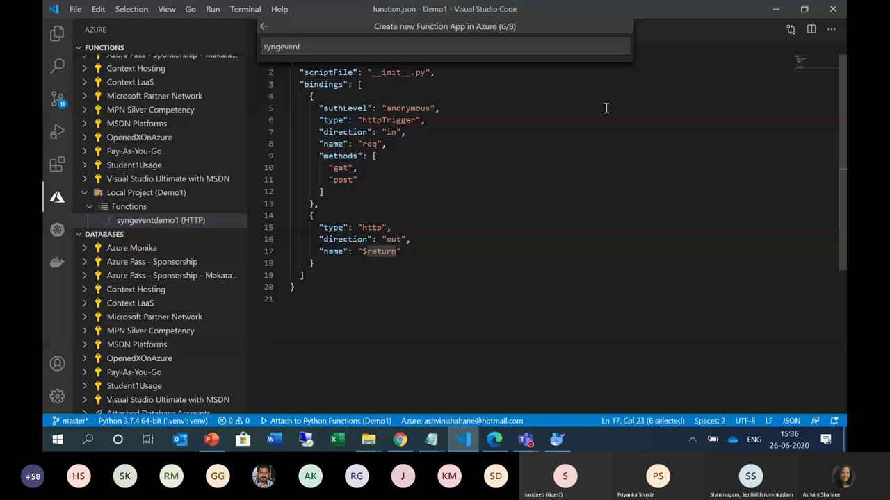
Step: Cancel the eight-stage function app creation, close the notifications and collapse the Databases section
key(Escape)
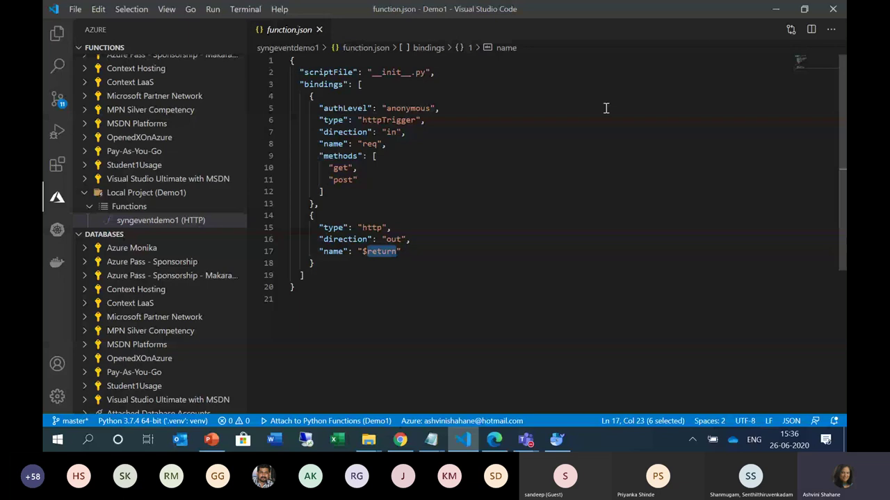
click(833, 421)
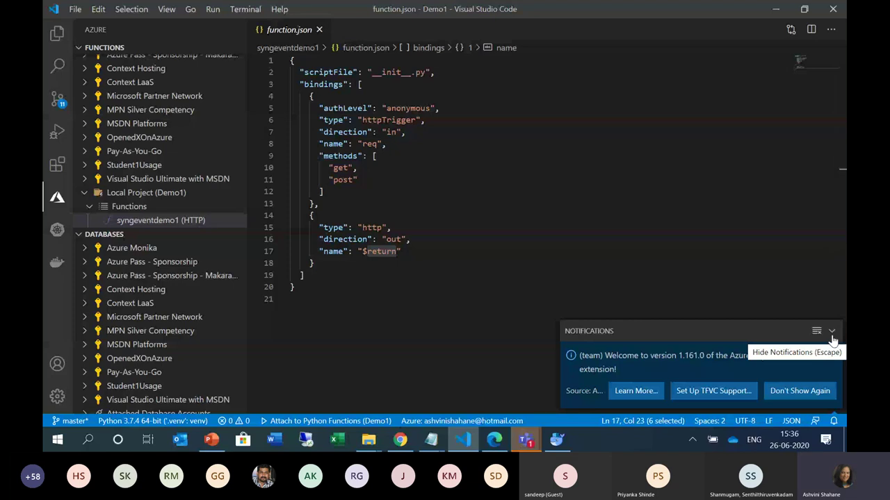
click(832, 332)
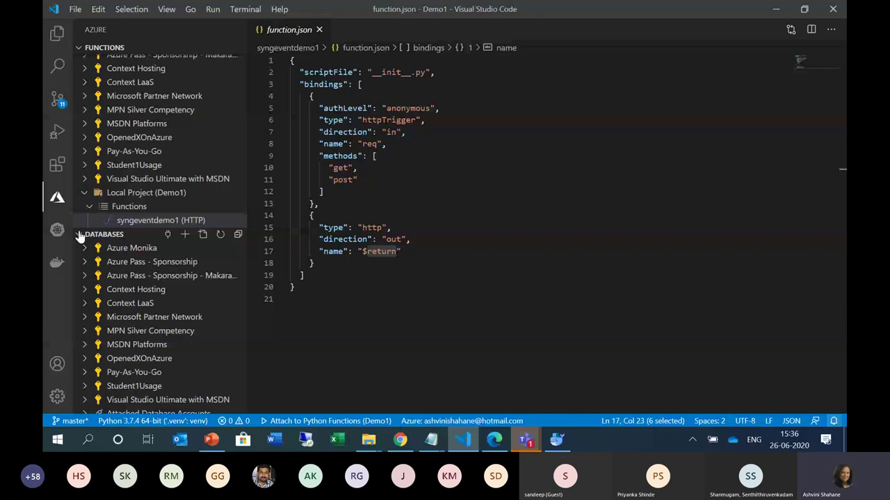
click(80, 236)
Step: Create a new Azure Function App named syngeventdemo1 with the Python 3.7 runtime in Southeast Asia and deploy to it
click(345, 54)
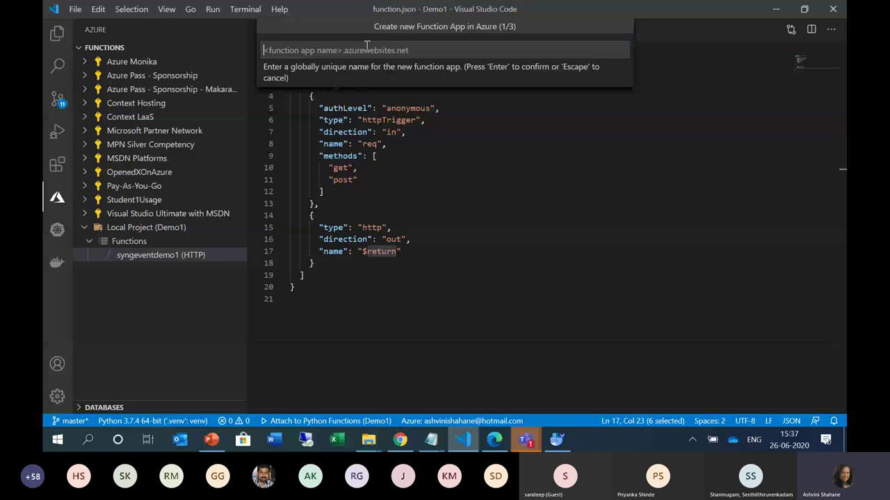
text(syngevent)
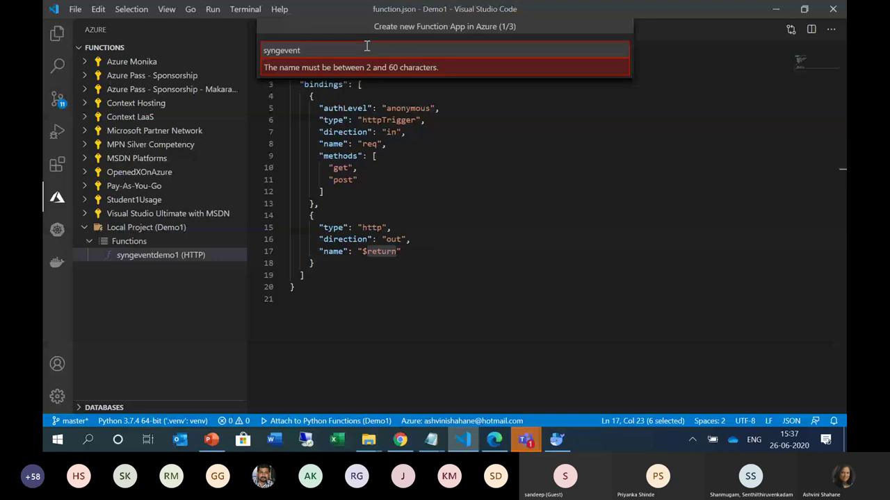
key(Return)
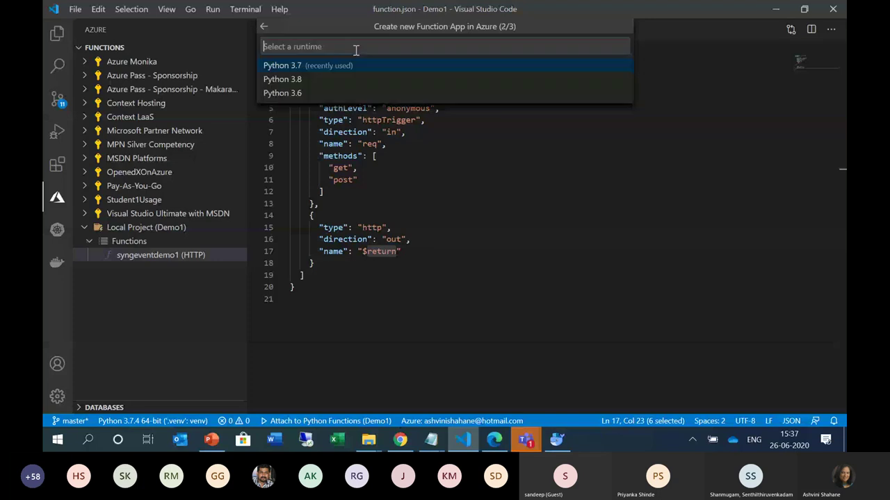
click(352, 64)
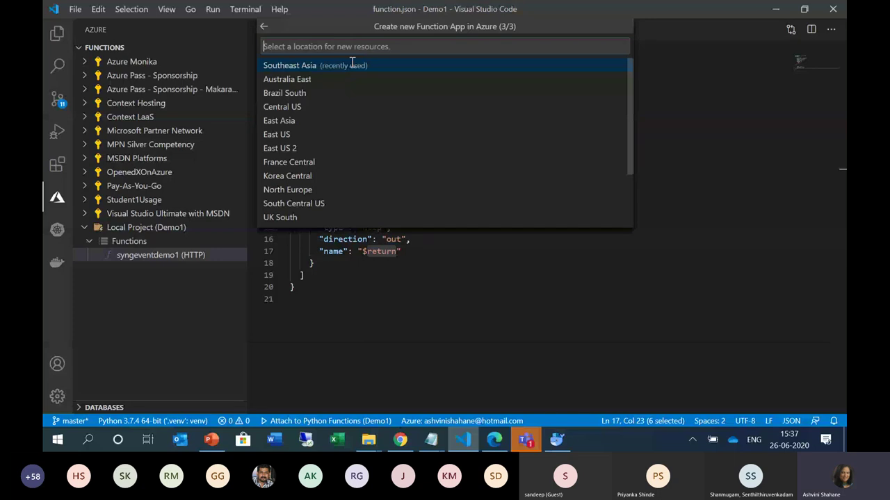
click(352, 64)
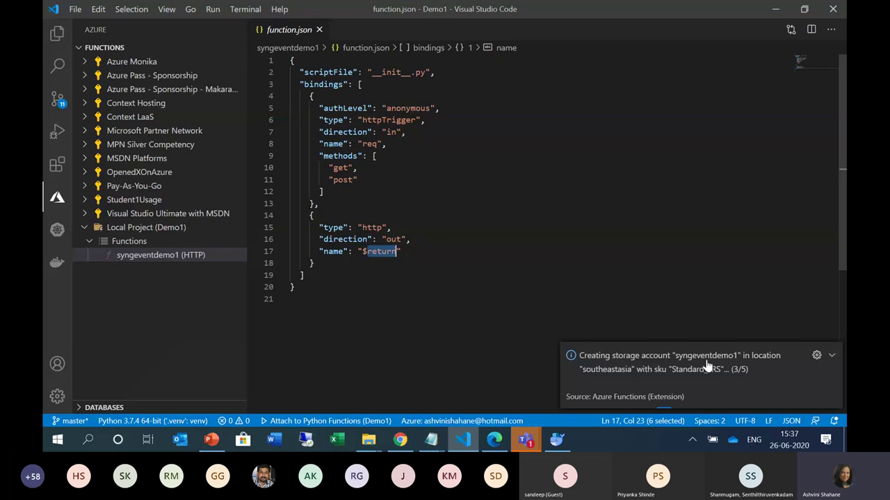
Step: Switch to the Azure portal in Chrome, refresh the resource groups and open syngeventdemo1
click(412, 436)
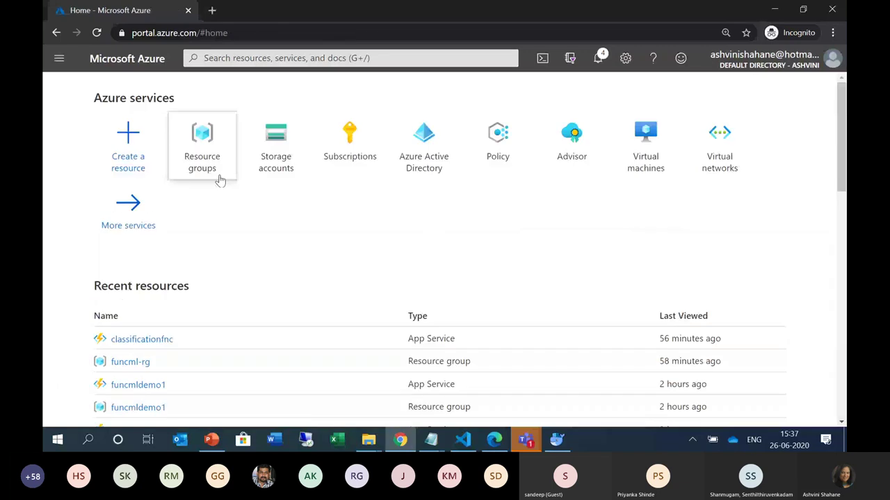
click(206, 165)
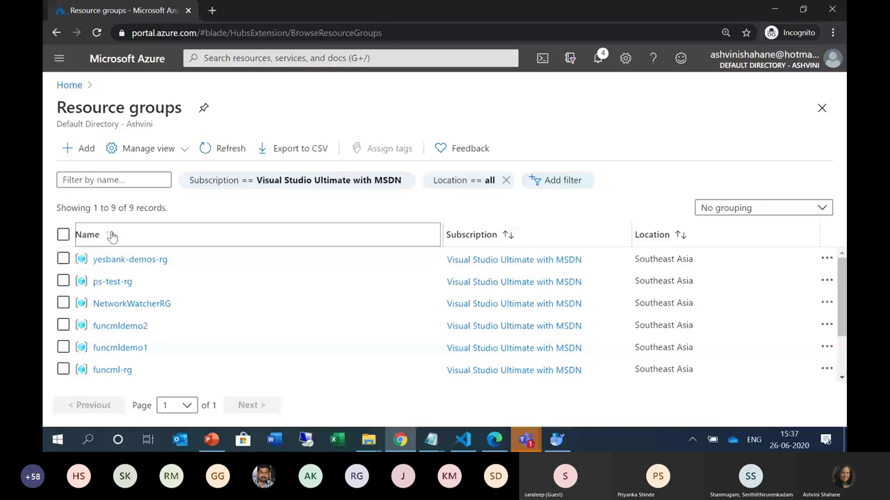
click(227, 150)
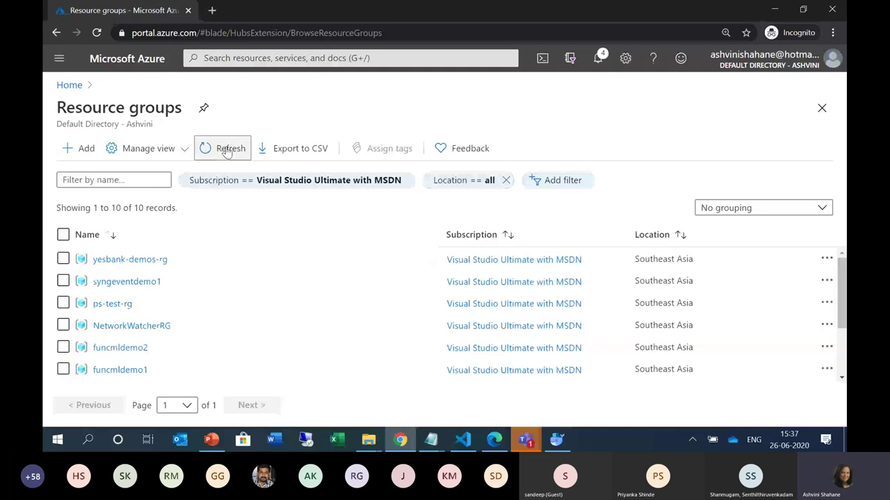
click(126, 282)
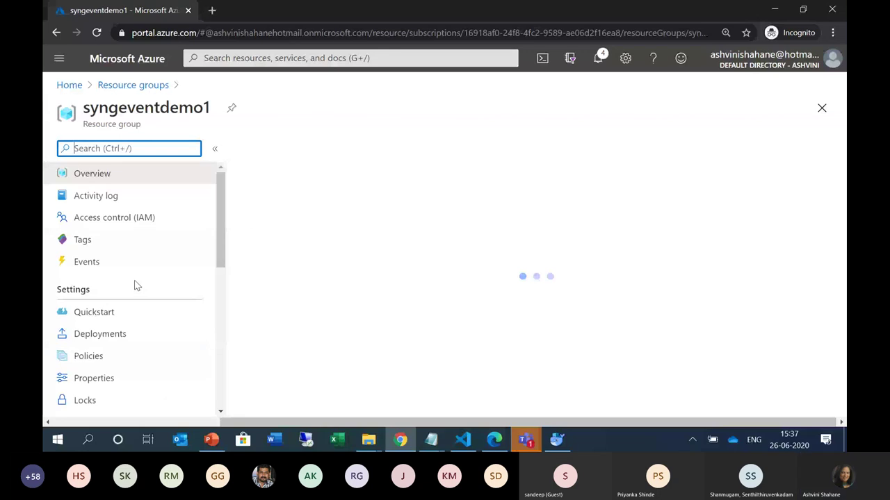
Step: Check the meeting chat in Microsoft Teams and return to Visual Studio Code
mouse_move(529, 442)
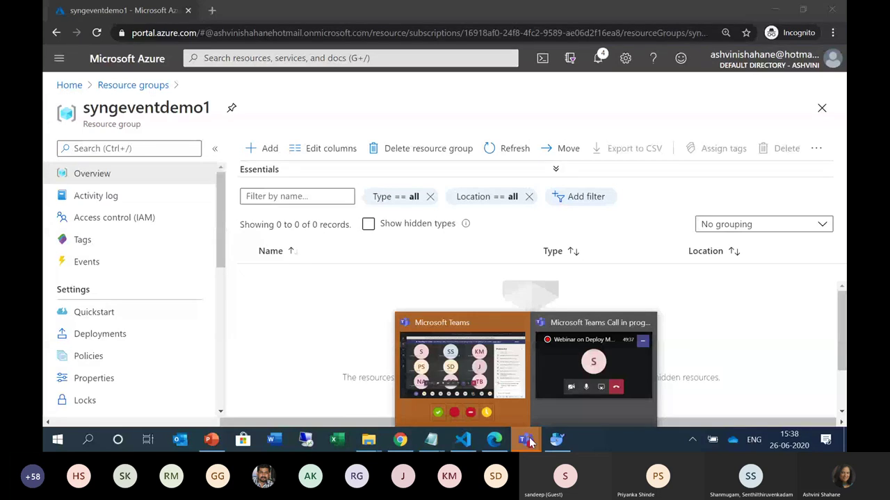
click(478, 338)
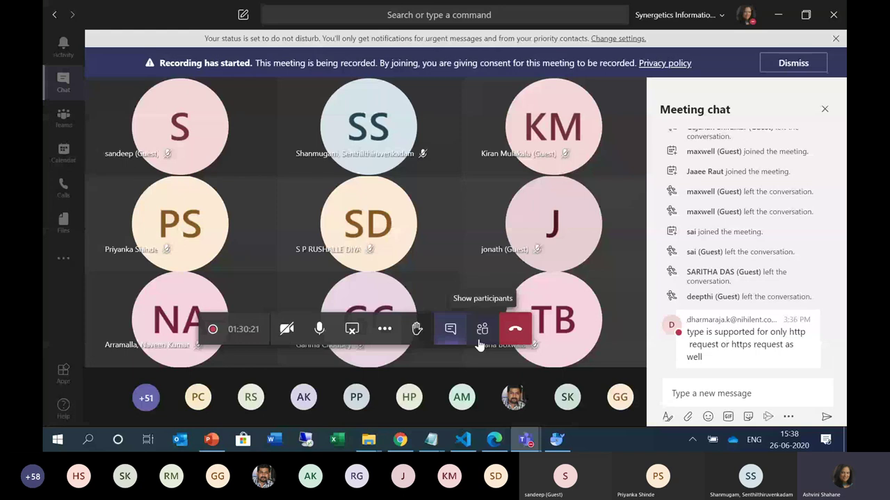
mouse_move(532, 444)
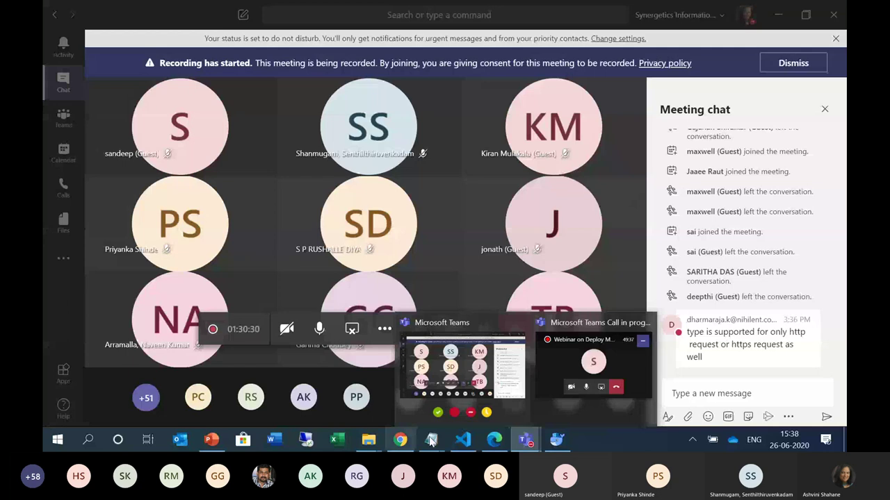
click(492, 439)
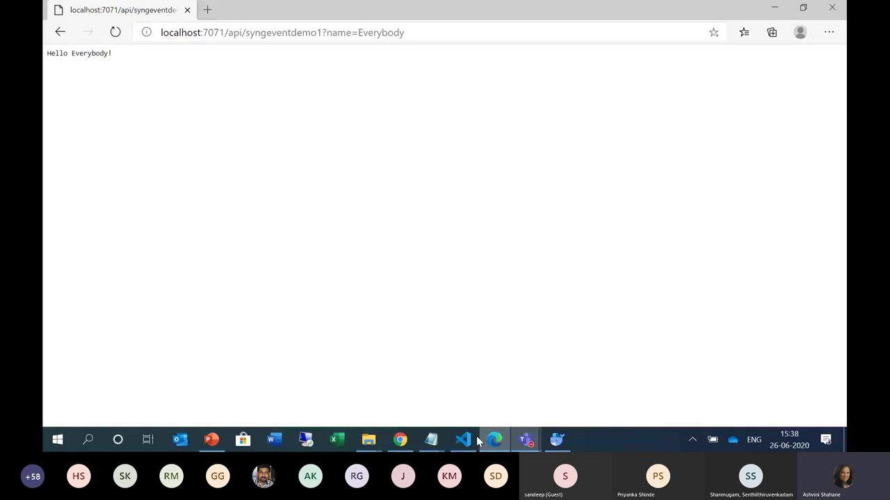
click(470, 440)
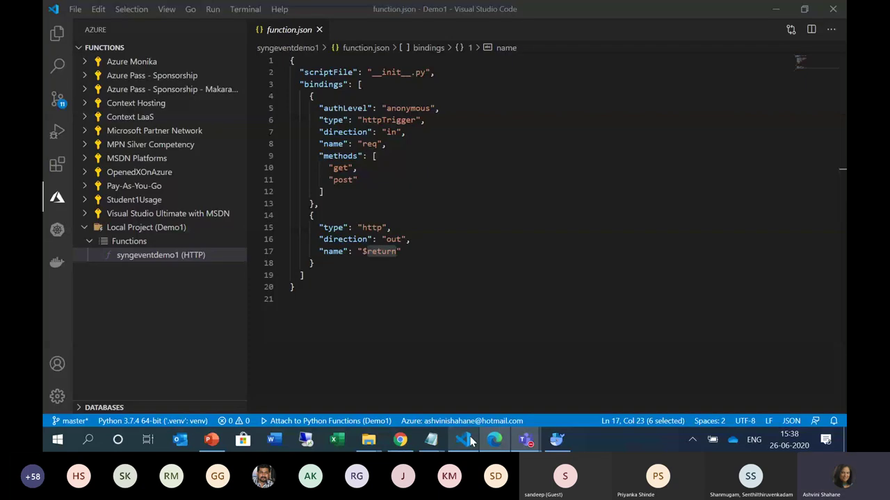
click(469, 439)
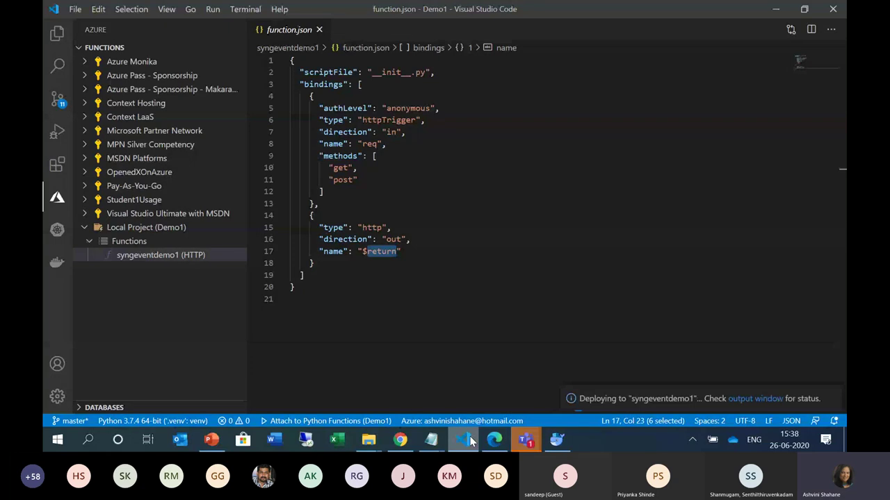
Step: Show the deployment's output, and refresh the resources of the syngeventdemo1 resource group in the Azure portal
mouse_move(671, 404)
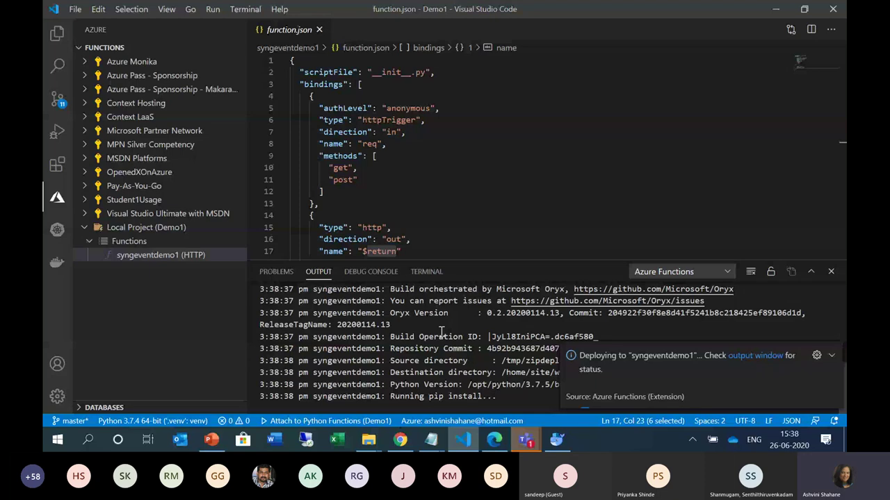
key(alt+Tab)
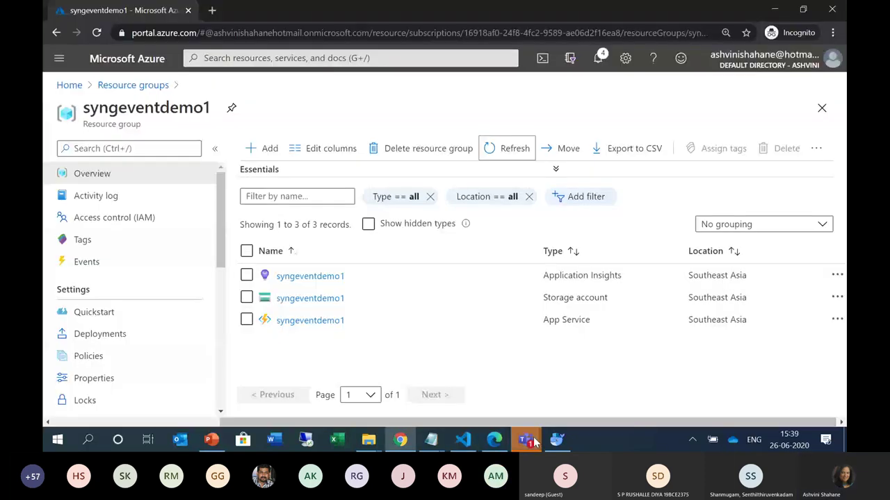
Step: Check the Teams meeting chat again and view the syngeventdemo1 deployment's output in Visual Studio Code
click(527, 440)
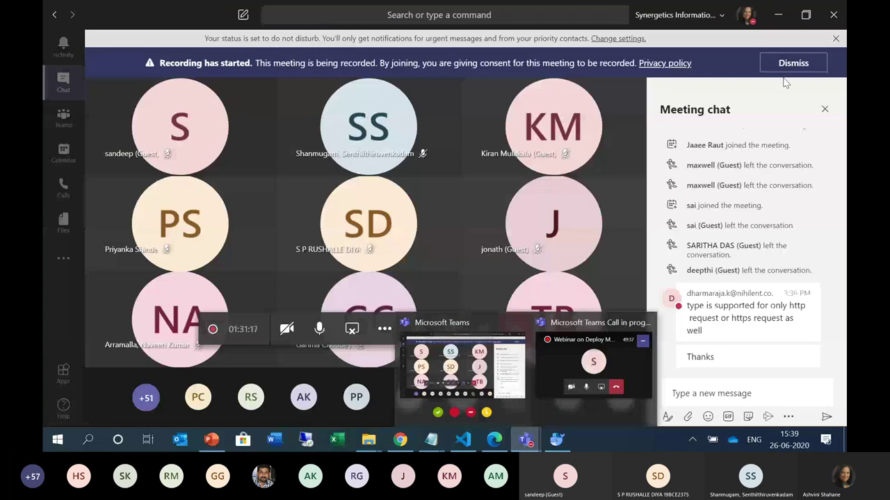
click(464, 440)
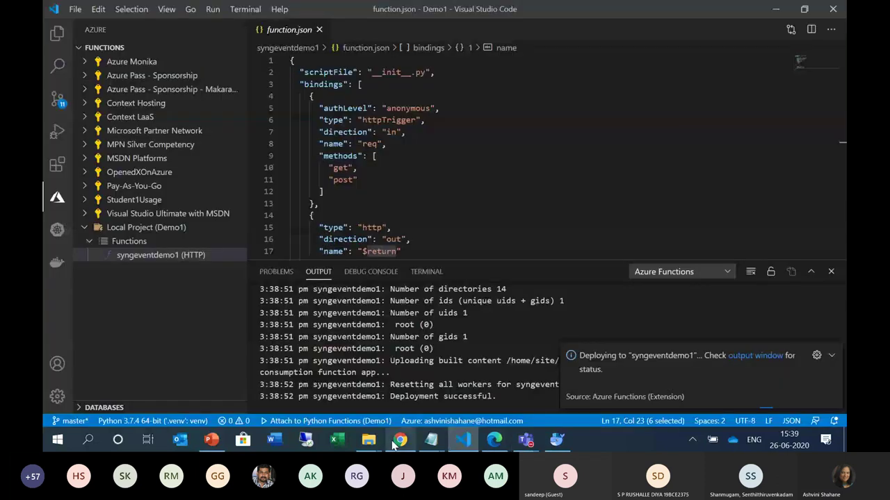
mouse_move(400, 440)
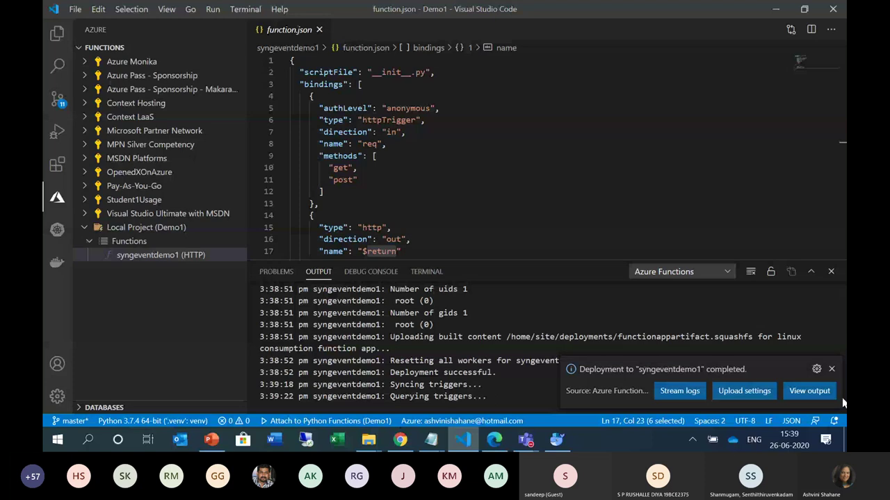
click(816, 393)
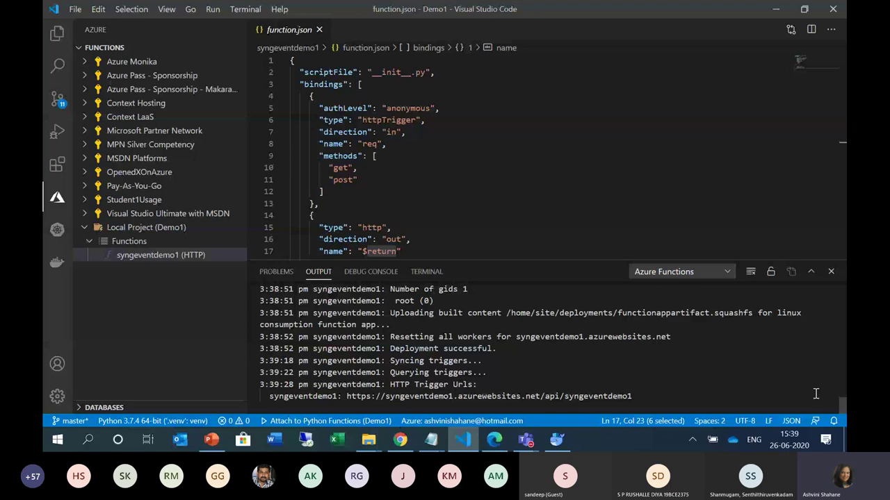
Step: Copy the full HTTP trigger URL of syngeventdemo1 from the deployment output
key(alt+Tab)
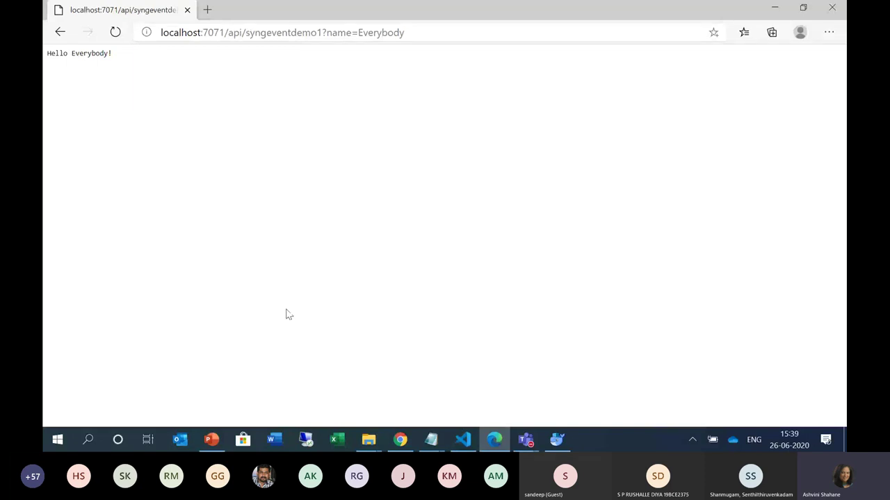
click(490, 447)
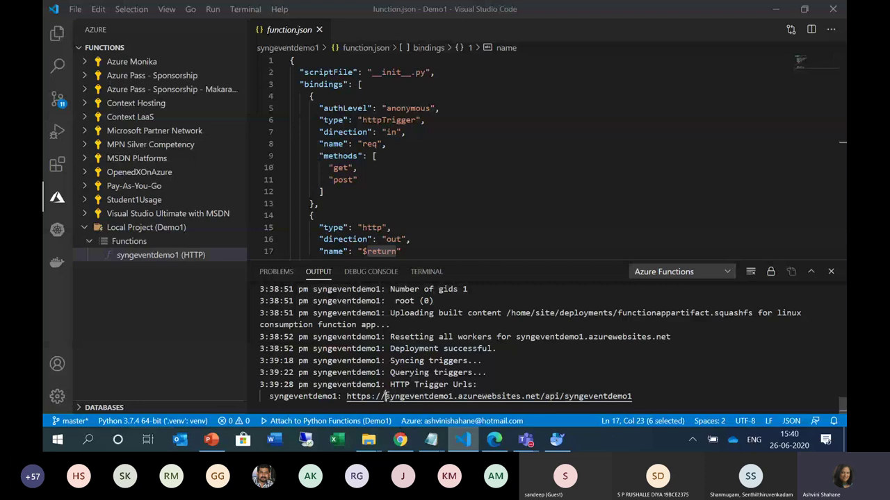
drag(384, 396, 522, 403)
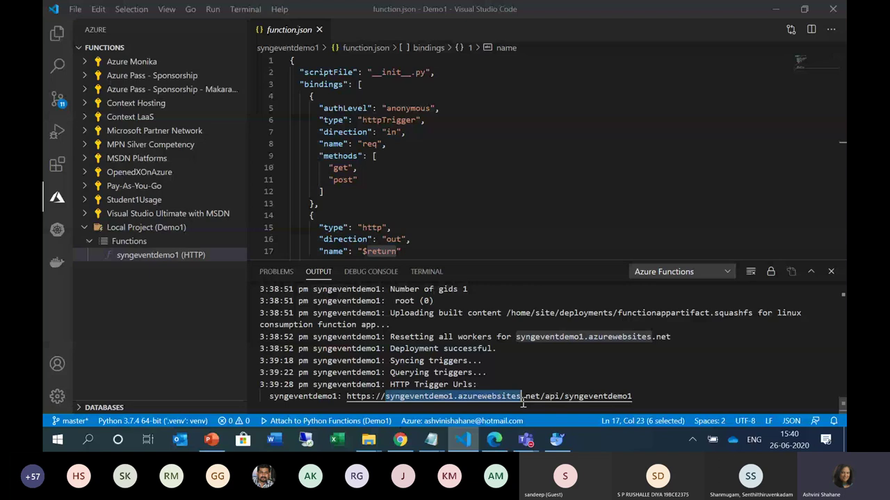
drag(523, 403, 542, 403)
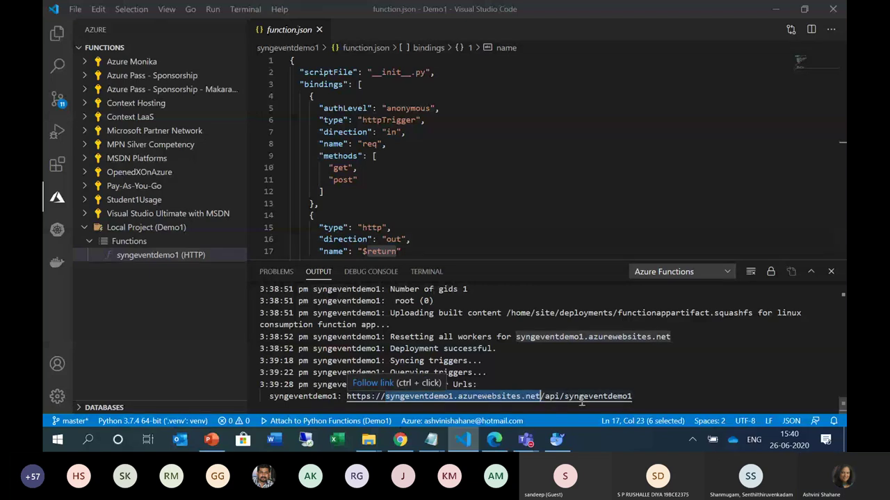
drag(631, 396, 429, 398)
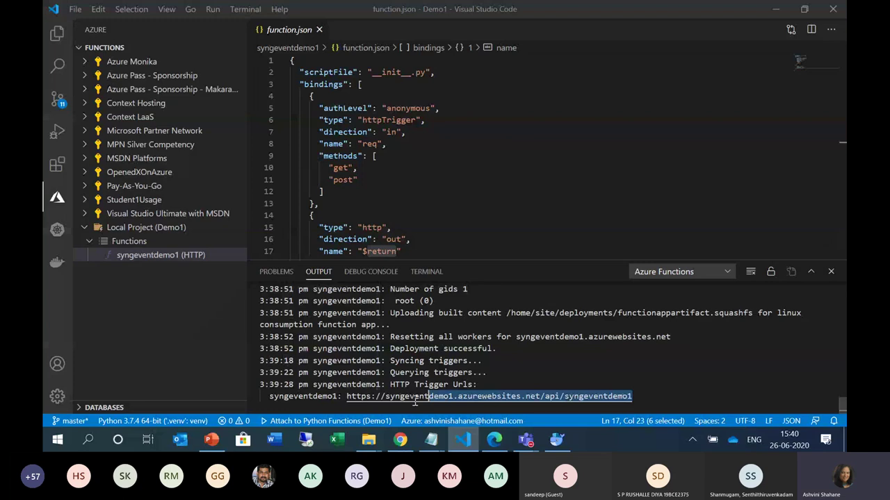
drag(415, 397, 347, 398)
key(ctrl+c)
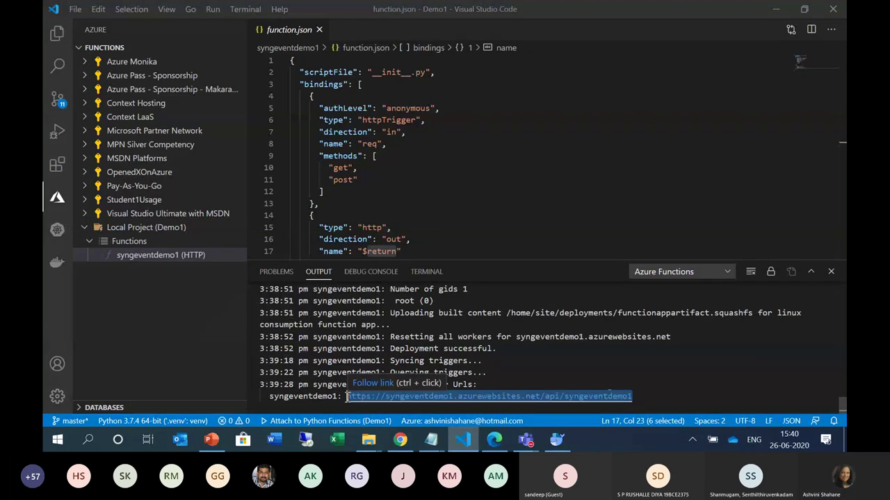
Step: Switch to Edge and load the copied function URL in a new tab
key(alt+Tab)
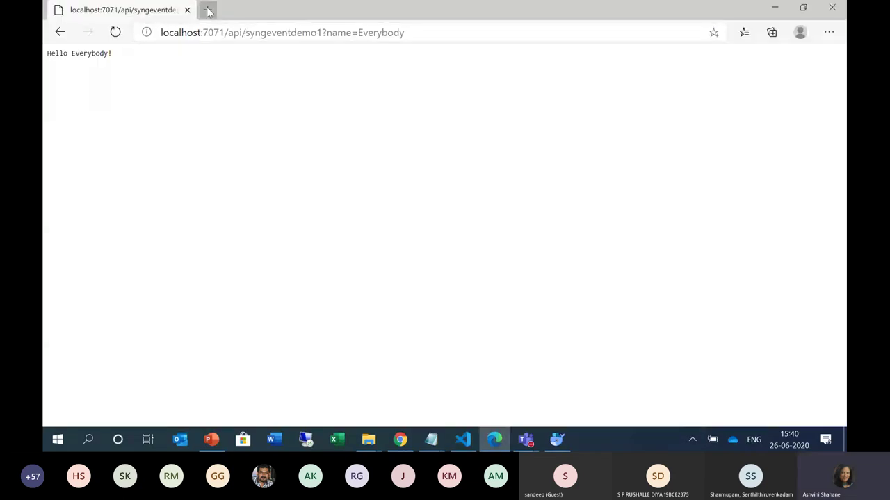
click(206, 8)
key(ctrl+v)
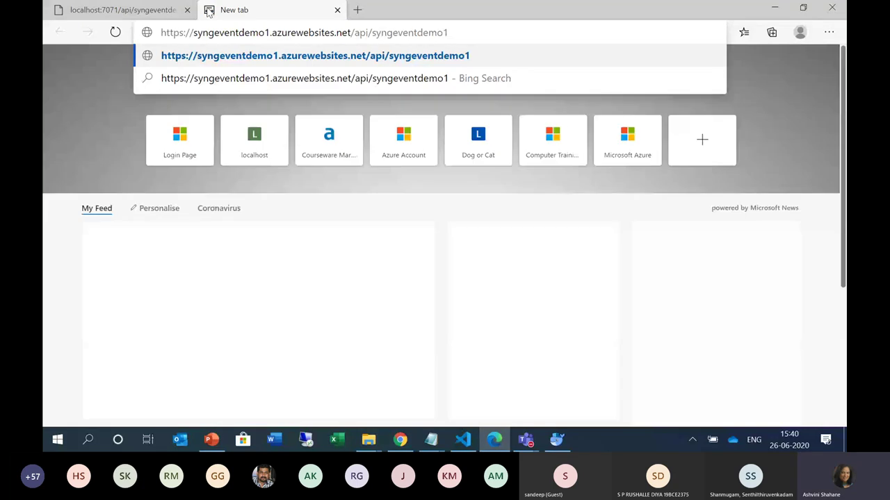
key(Return)
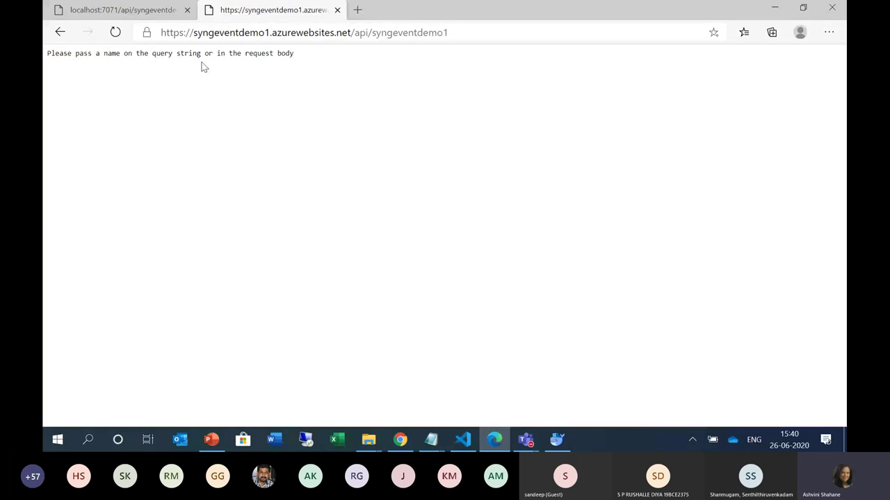
Step: Request the deployed function with a name query parameter set to the presenter's first name, and compare its response with the localhost page
click(470, 29)
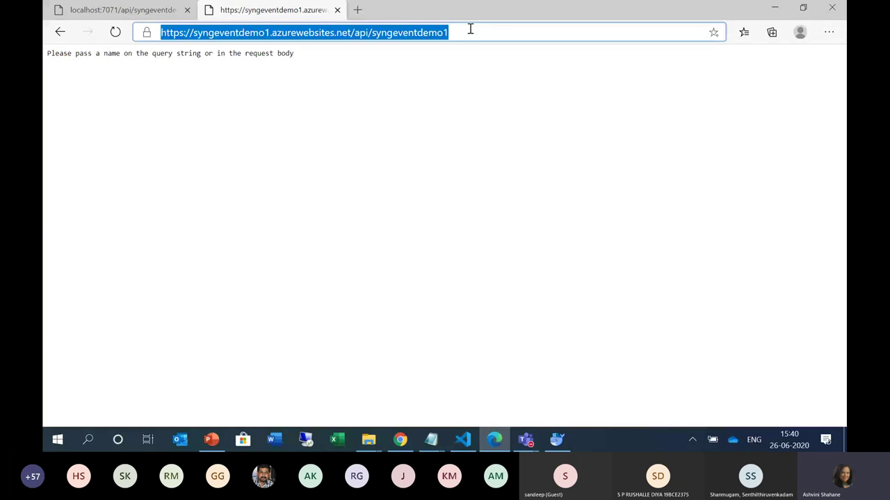
click(470, 30)
text(?na)
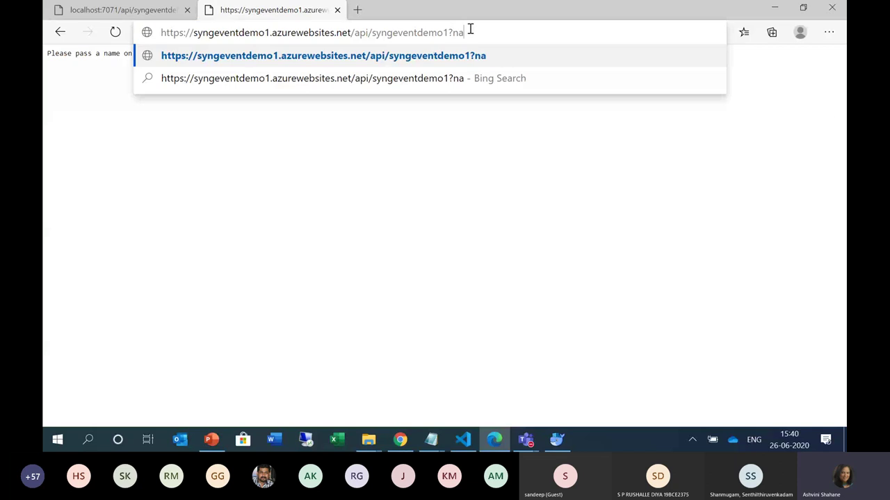
text(me=A)
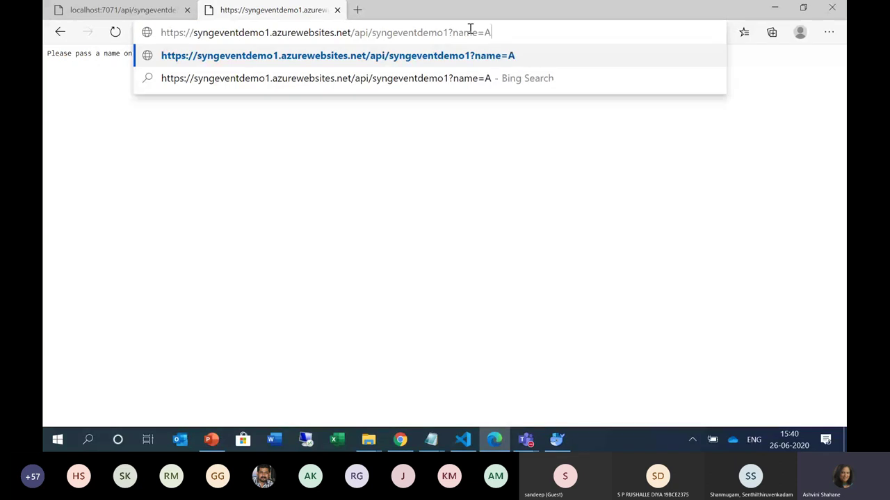
text(shin)
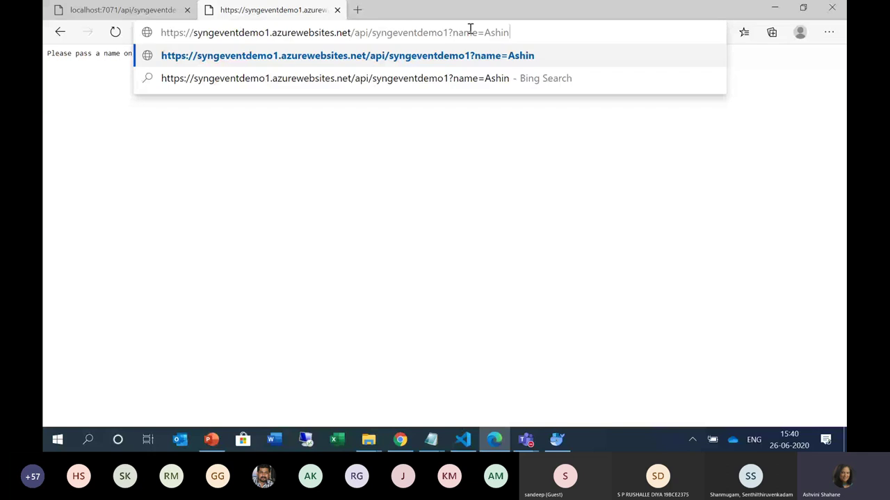
key(BackSpace)
key(BackSpace)
text(vini)
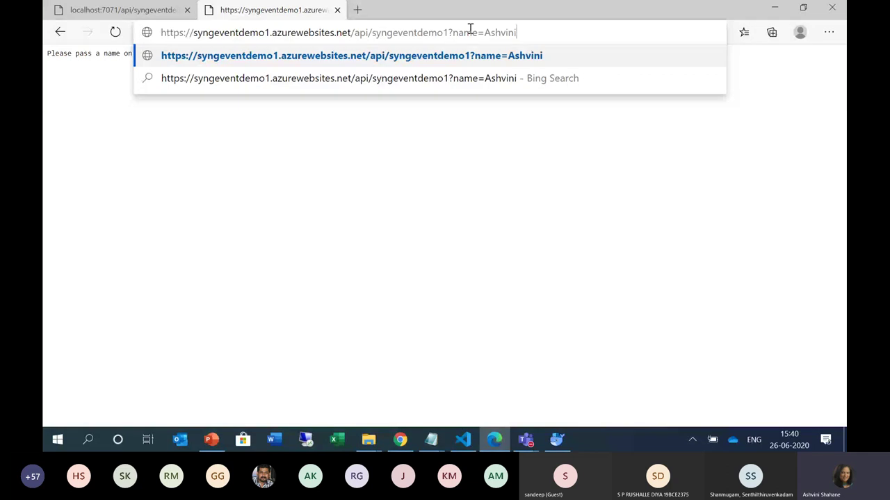
key(Return)
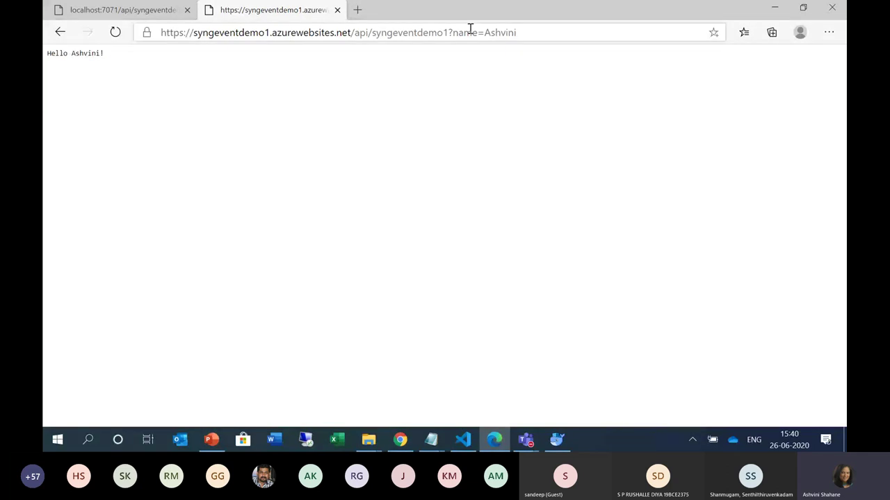
click(108, 14)
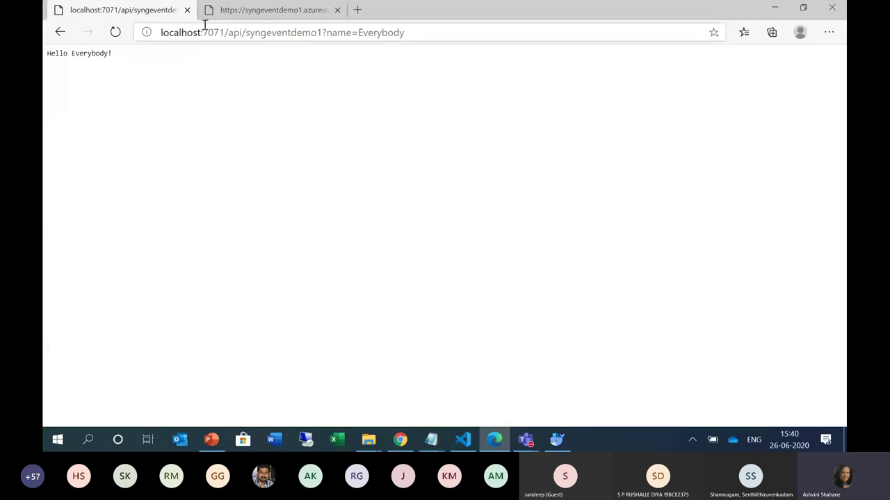
click(238, 13)
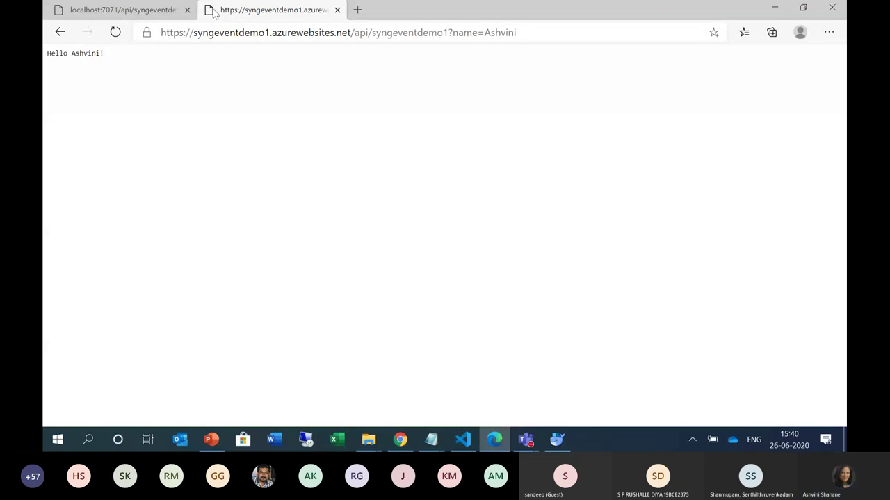
Step: Switch to the Azure portal in Chrome and open the syngeventdemo1 HTTP function from the syngeventdemo1 App Service's function list
mouse_move(412, 451)
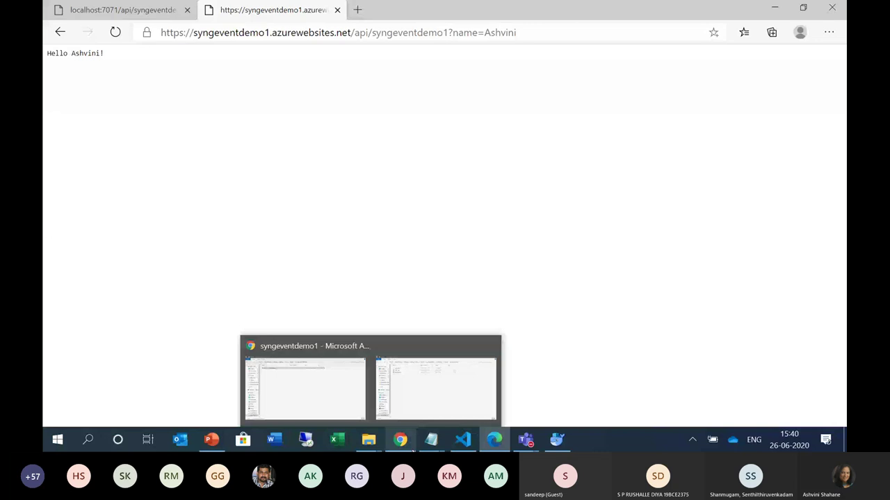
click(344, 389)
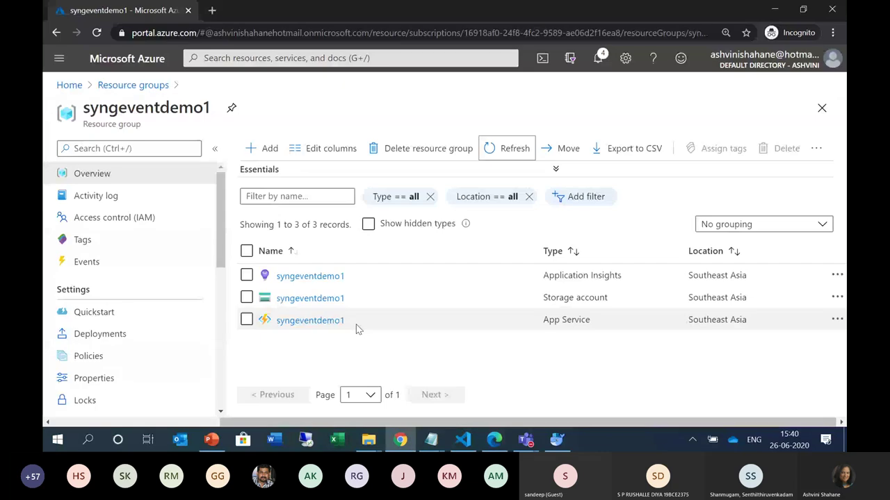
click(340, 321)
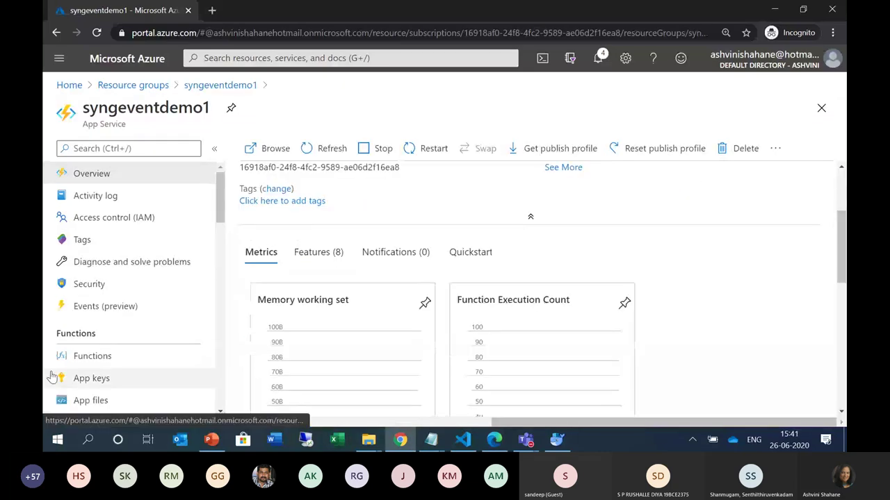
click(85, 358)
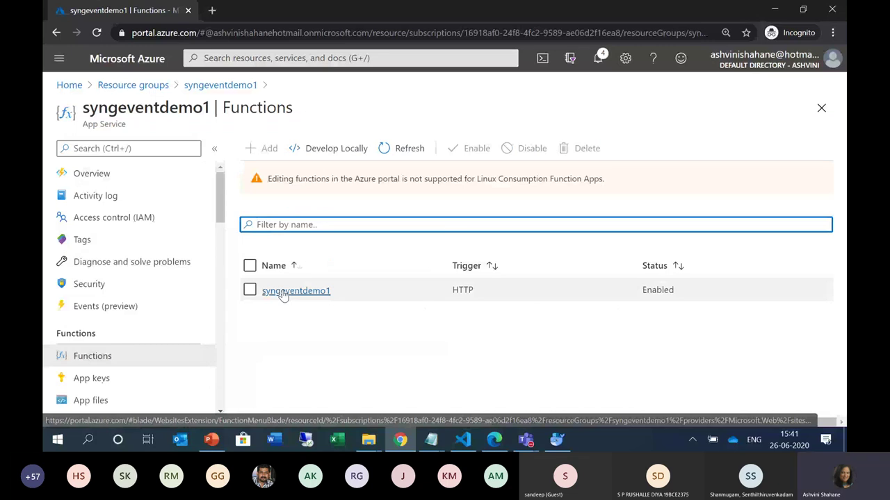
click(285, 291)
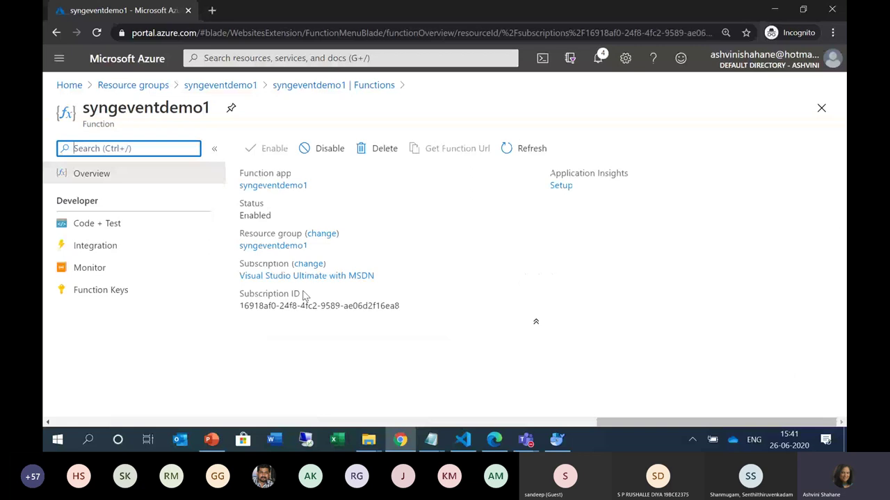
Step: Examine the execution count and HTTP metric charts of the syngeventdemo1 function, and return to the app's function list
scroll(304, 296, down, 3)
scroll(528, 289, down, 2)
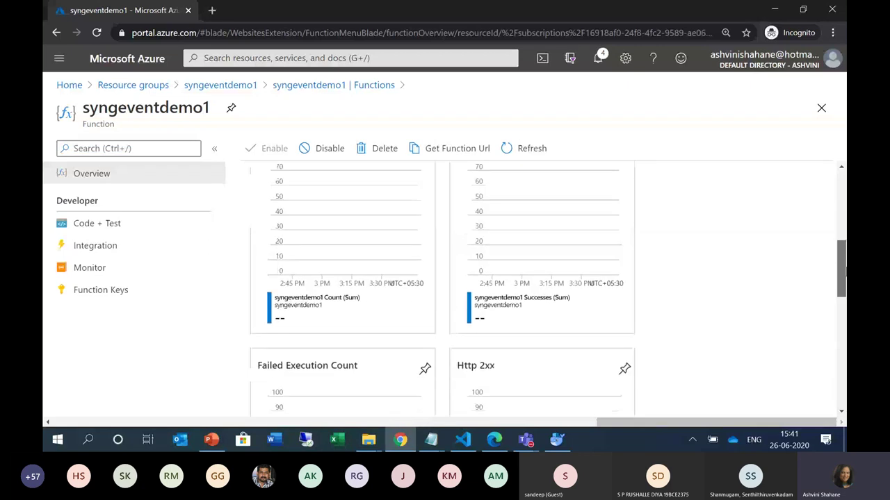
scroll(442, 289, down, 3)
scroll(443, 289, down, 3)
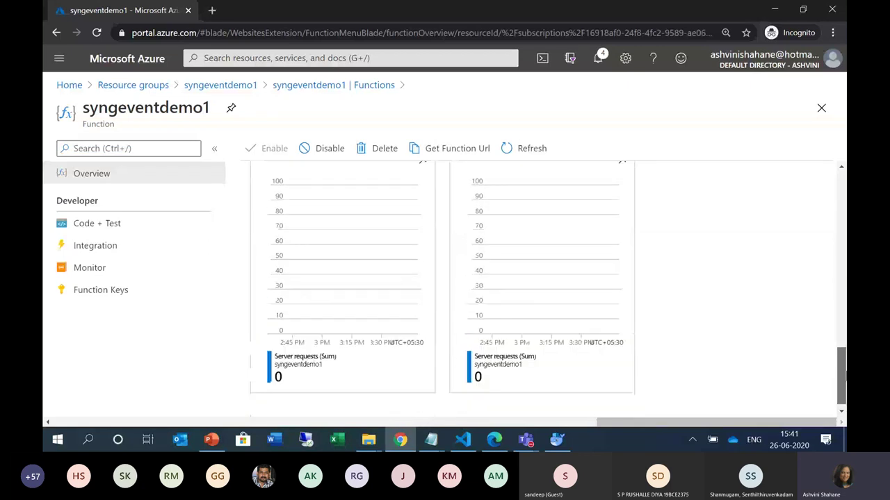
drag(841, 357, 841, 315)
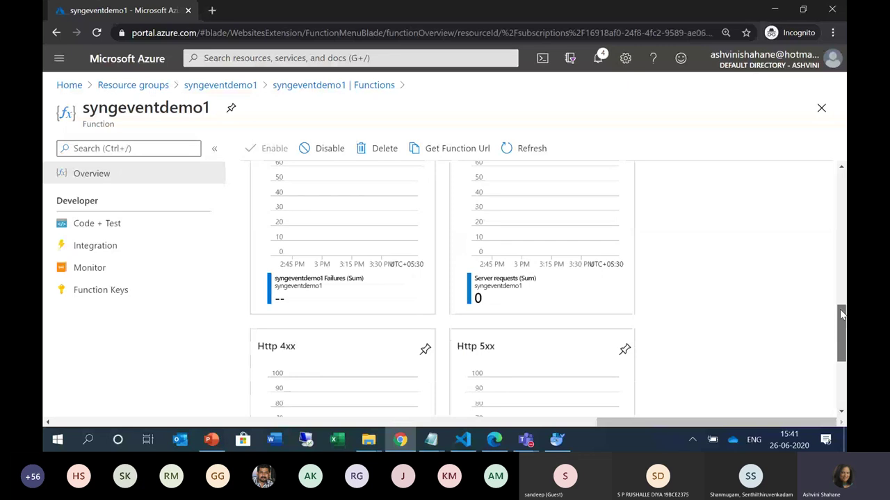
scroll(486, 230, up, 5)
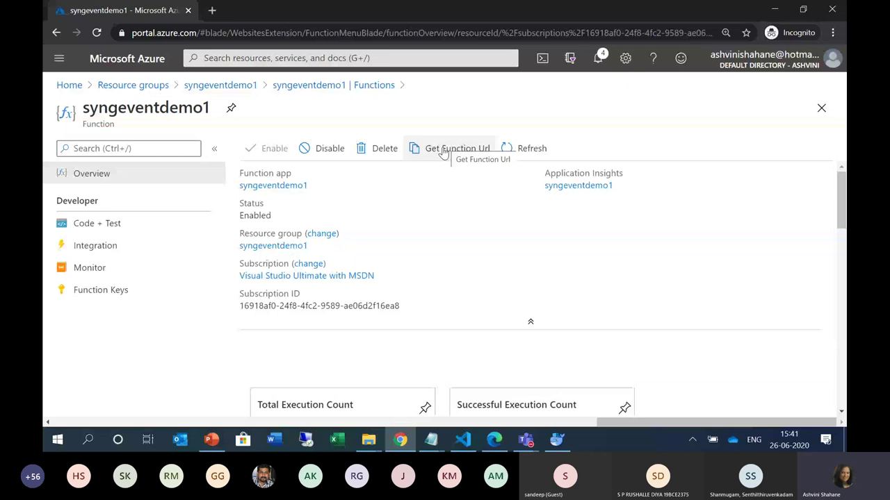
click(333, 85)
Step: Switch to the Microsoft Teams meeting, check the meeting chat and show the participant list
mouse_move(494, 440)
mouse_move(523, 447)
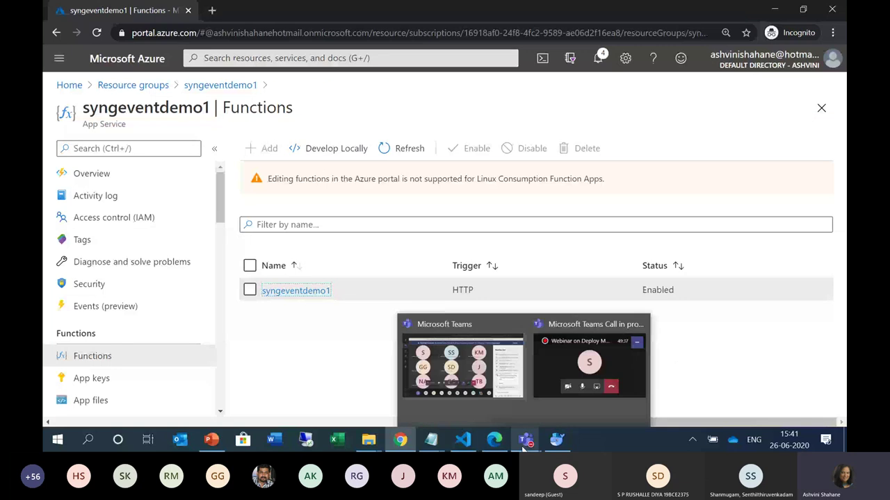
click(479, 397)
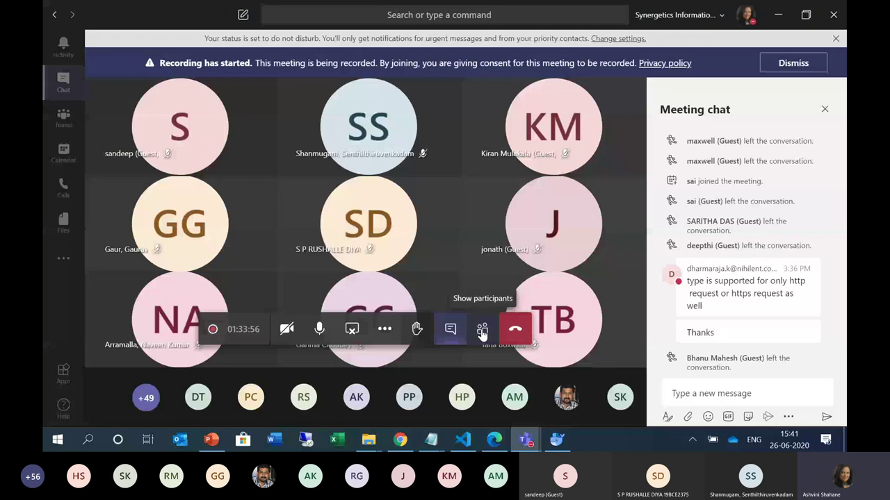
click(483, 331)
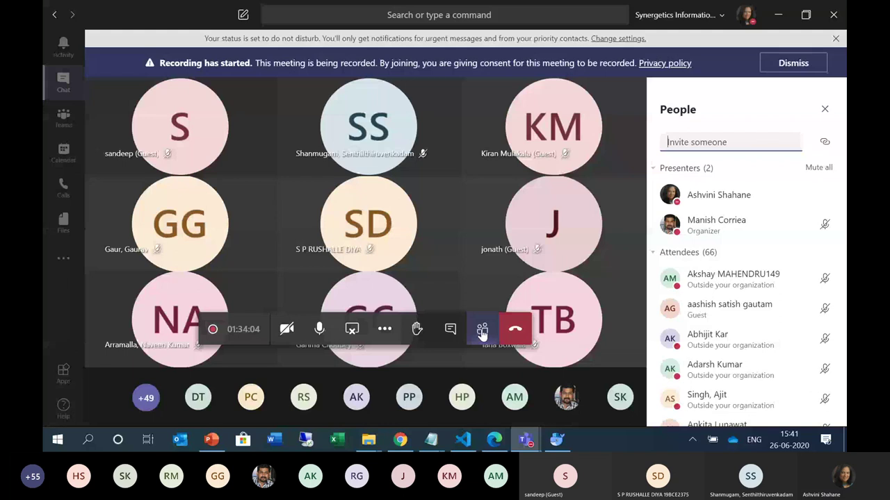
Step: Switch to the ML Models in Azure Functions presentation in PowerPoint and start the slide show from the Hello World Demo slide
mouse_move(211, 439)
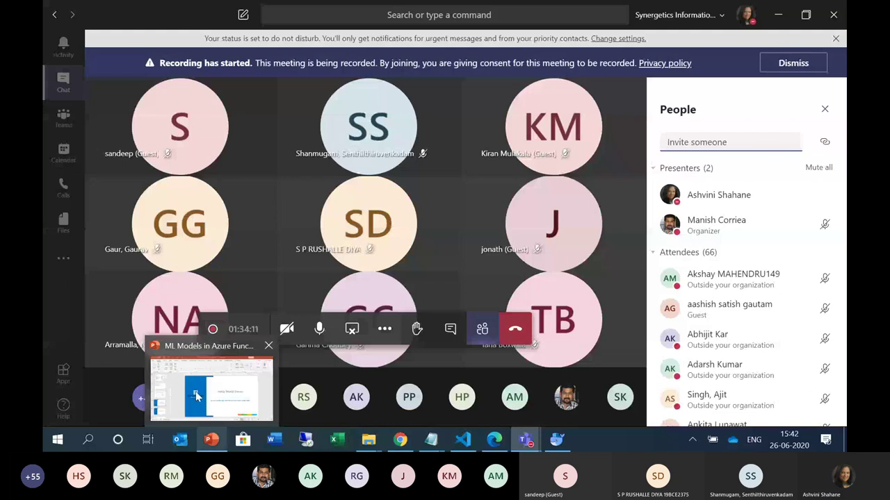
click(195, 392)
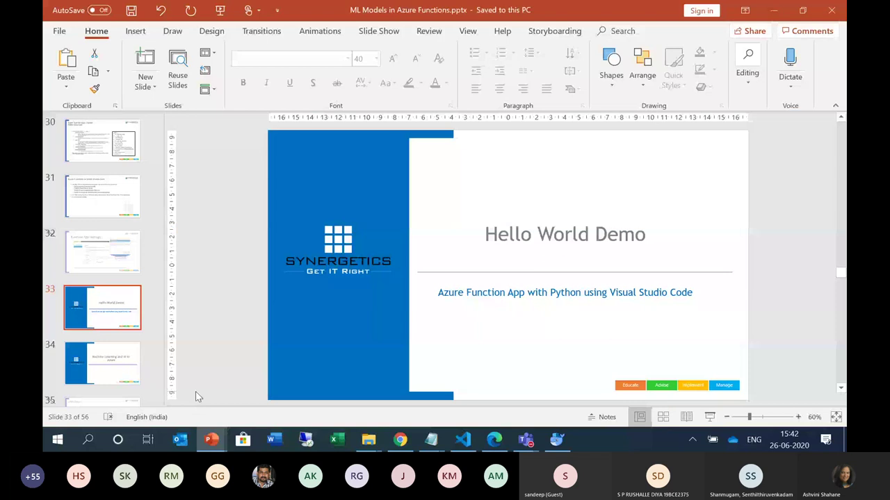
key(shift+F5)
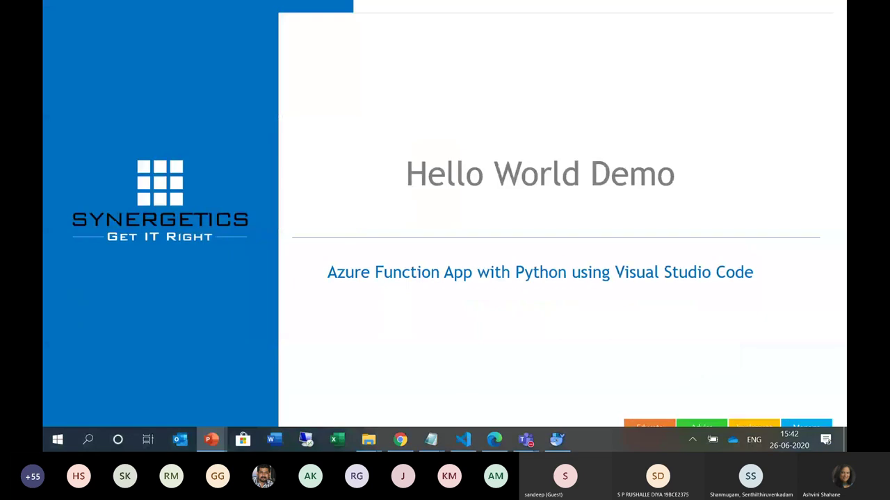